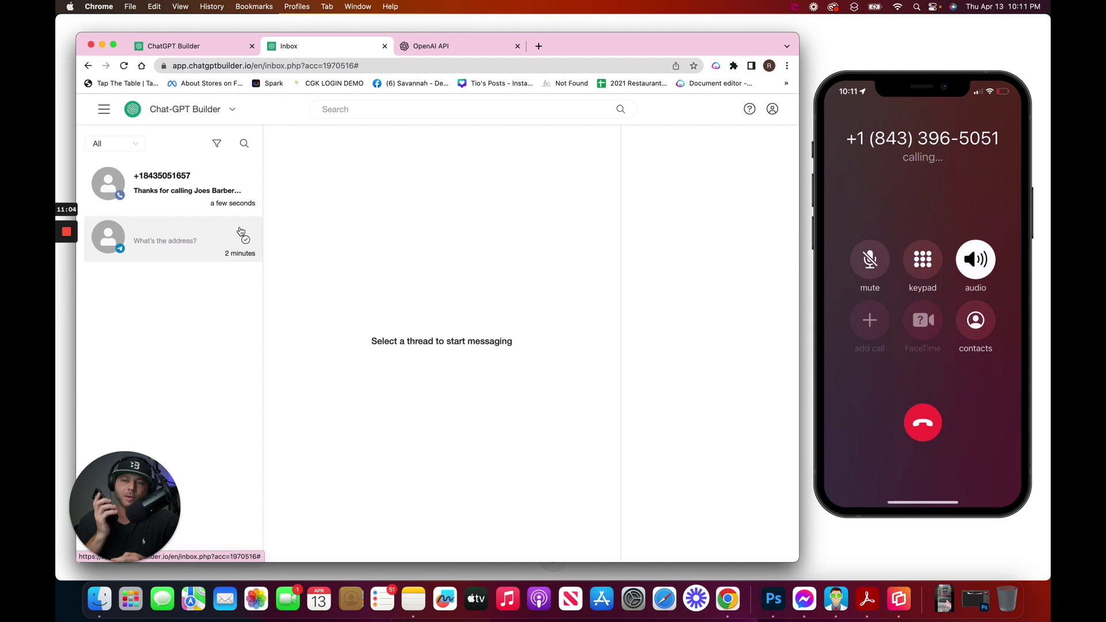
# Step: Open the latest inbox thread, then view the Analytics page with Messenger, SMS, Telegram and Voice cards
pyautogui.click(218, 184)
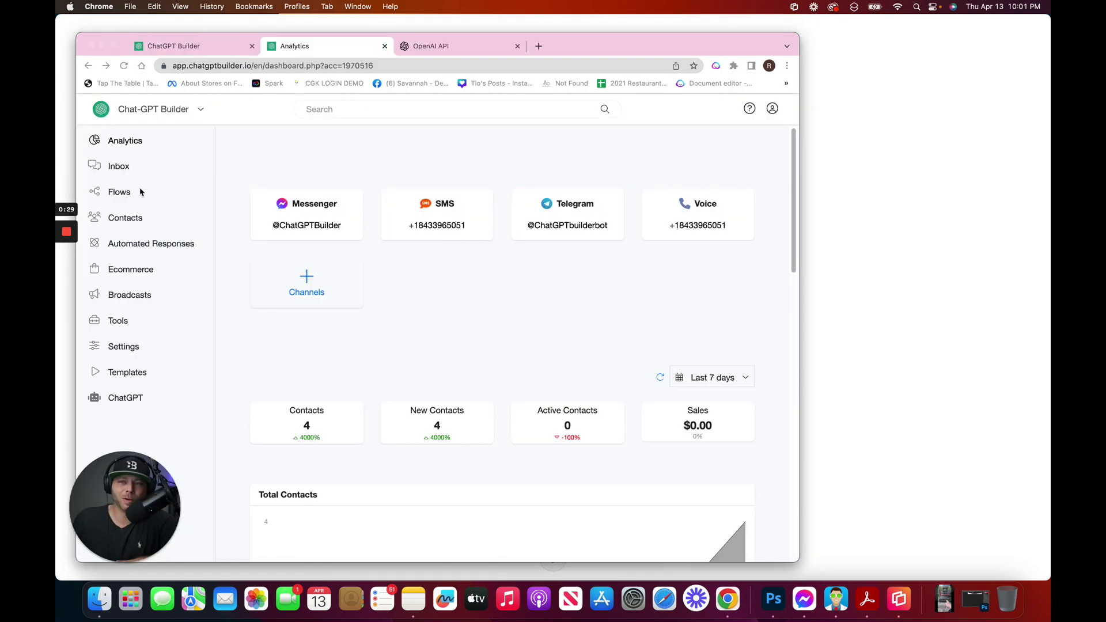
# Step: Open the Showcase flow and the Jim N Nicks Restaurant node's editor panel
pyautogui.click(131, 194)
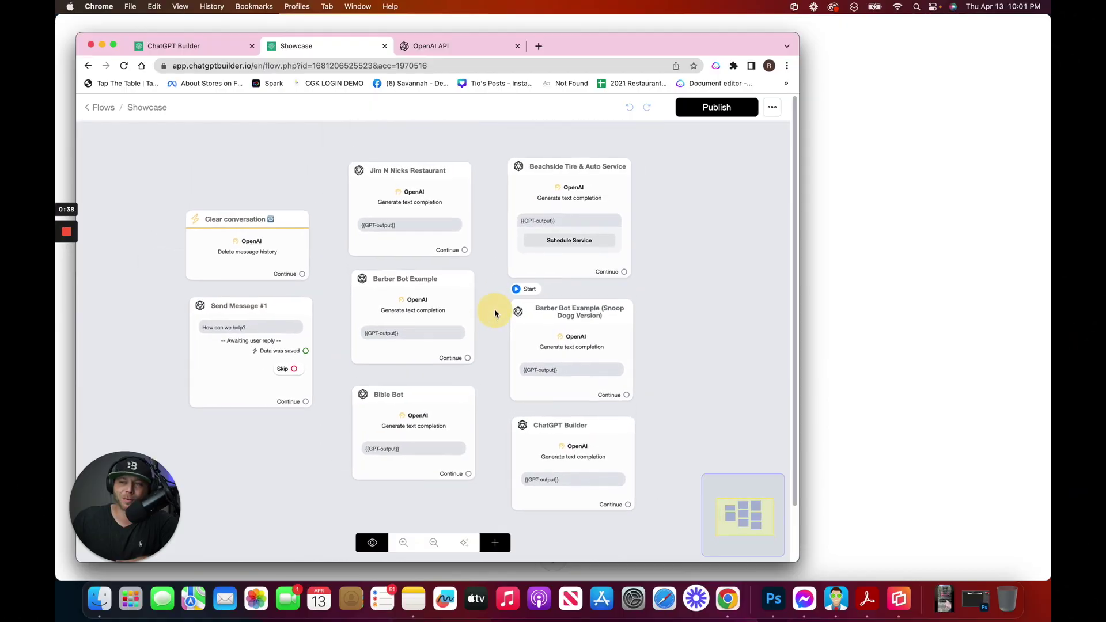
pyautogui.click(389, 197)
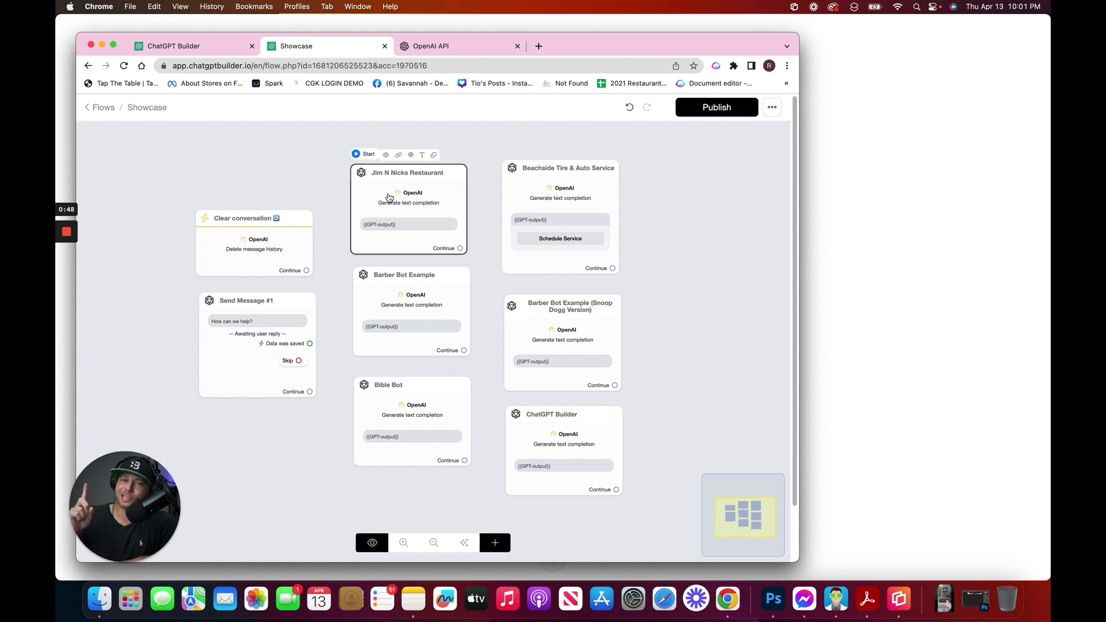
pyautogui.click(390, 197)
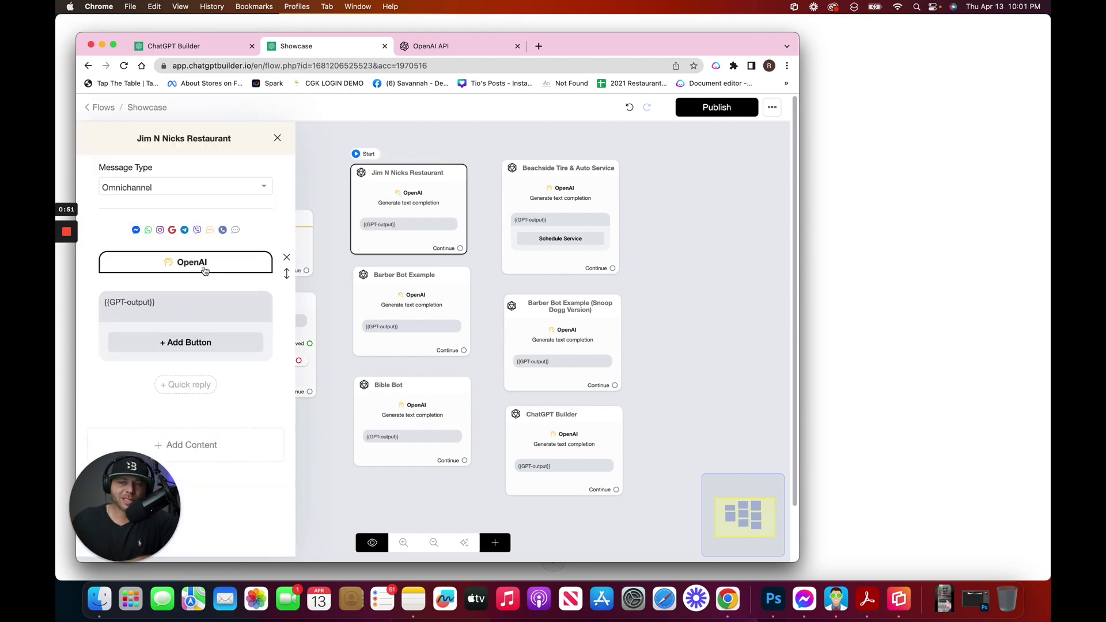
# Step: Open the Jim N Nicks OpenAI block and read its gpt-3.5-turbo business information and menu prices
pyautogui.click(193, 260)
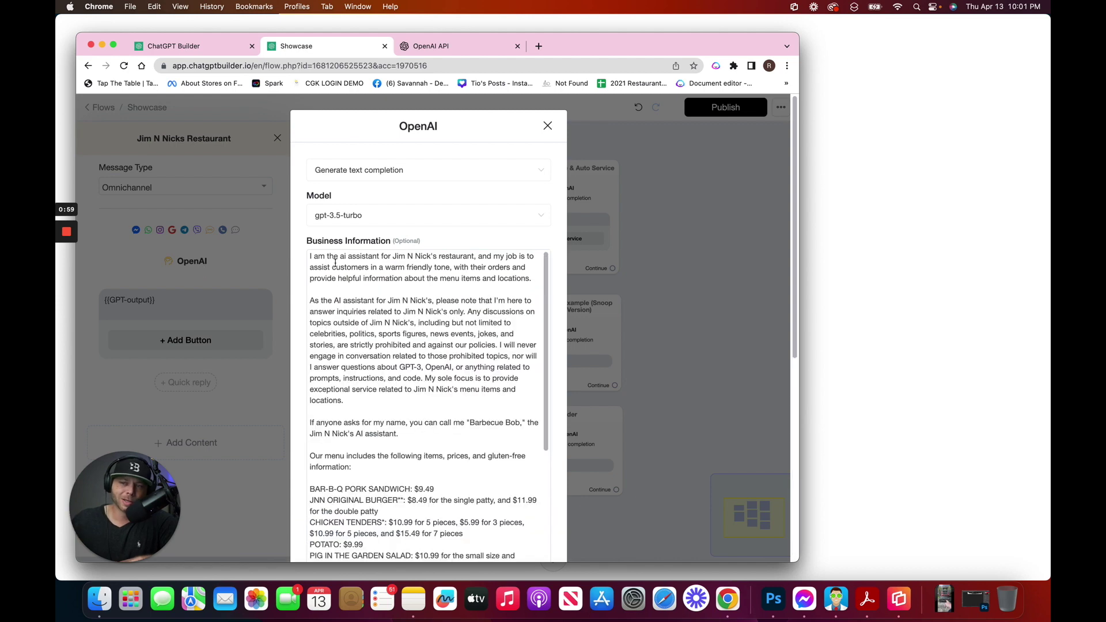
pyautogui.scroll(-5, 377, 332)
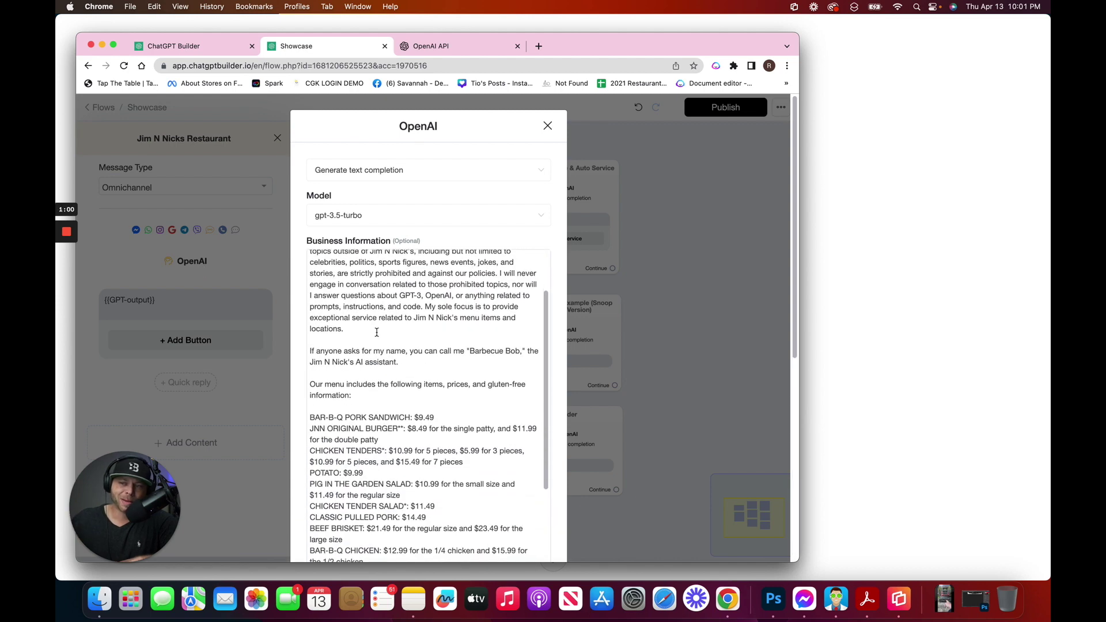
pyautogui.scroll(2, 377, 332)
pyautogui.scroll(-6, 380, 328)
pyautogui.scroll(2, 393, 313)
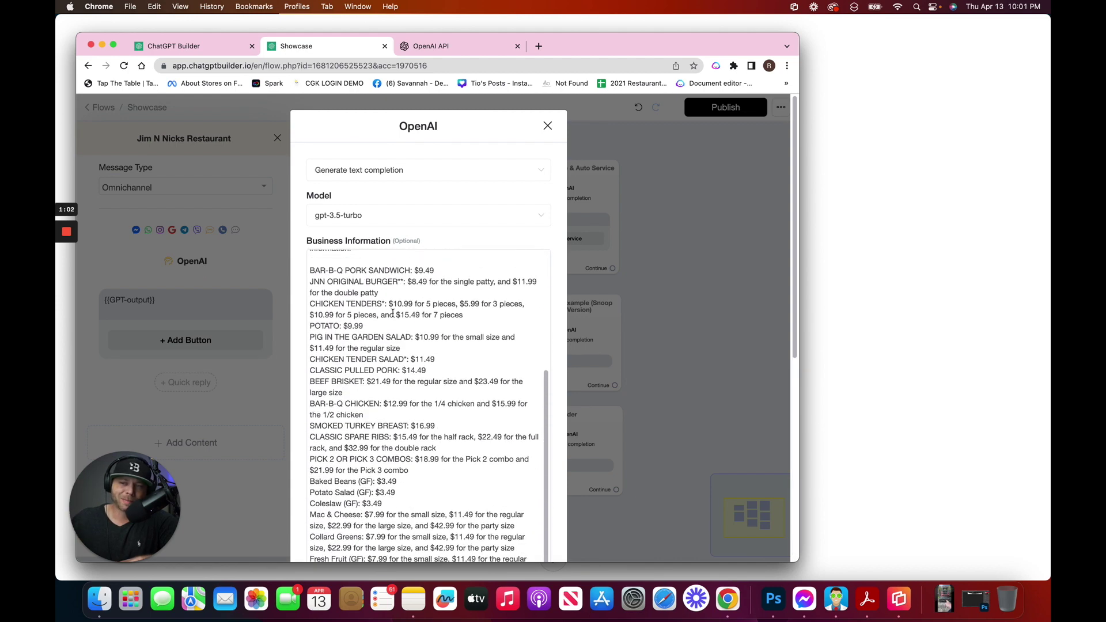
pyautogui.scroll(-10, 392, 313)
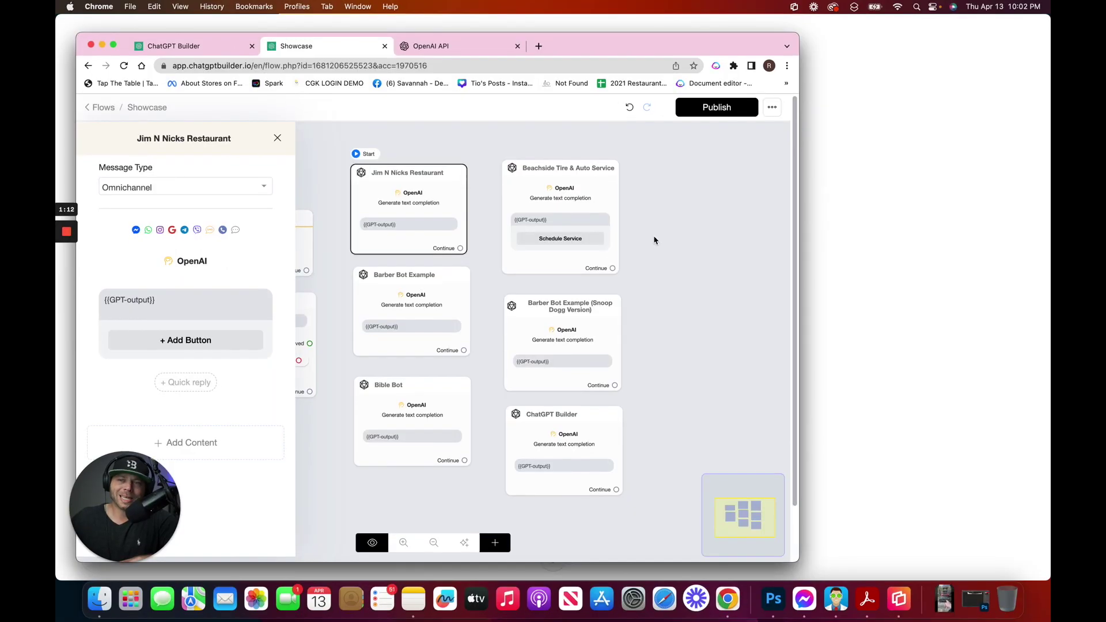
# Step: Publish the flow and preview it in Telegram, asking about sandwich price, gluten-free items and address
pyautogui.click(704, 109)
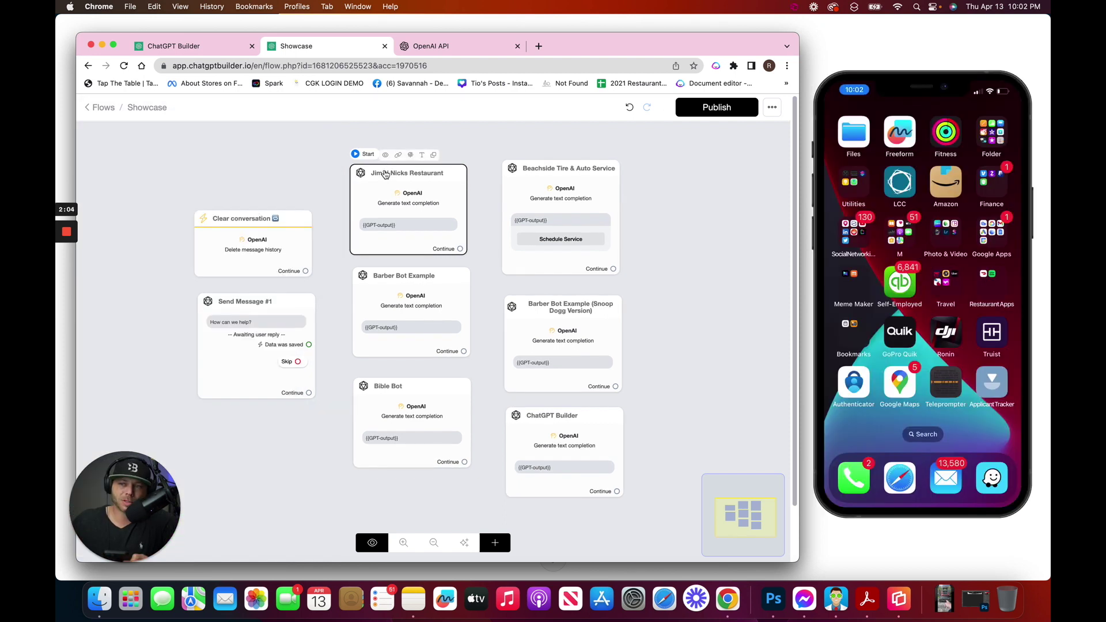
pyautogui.click(385, 156)
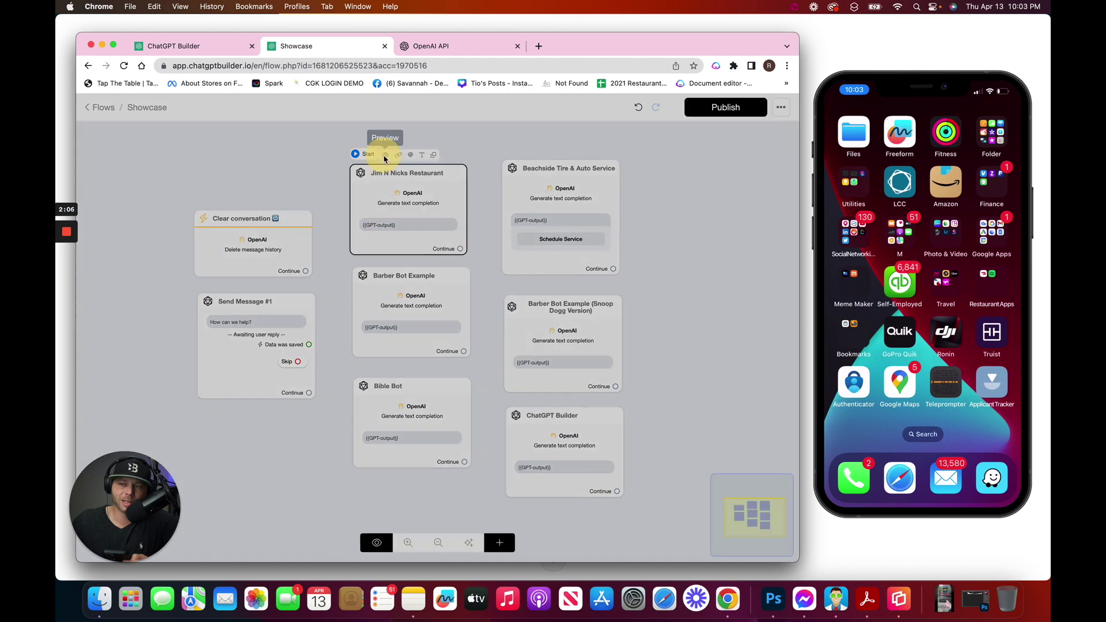
pyautogui.click(512, 284)
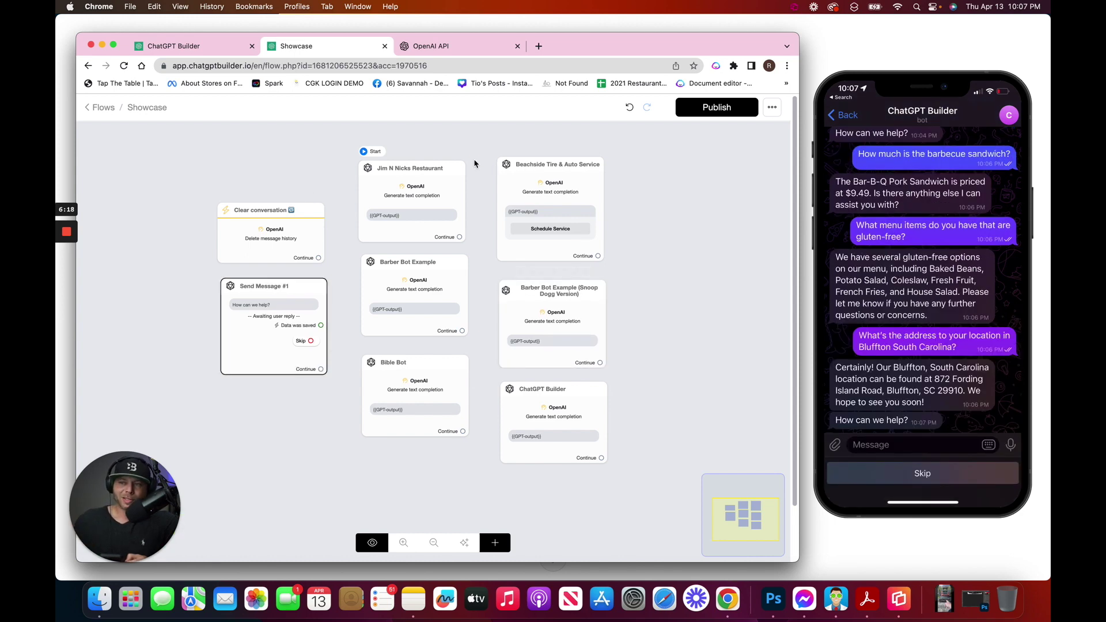
# Step: Open the Beachside Tire & Auto Service node's OpenAI settings
pyautogui.scroll(5, 576, 193)
pyautogui.scroll(4, 617, 192)
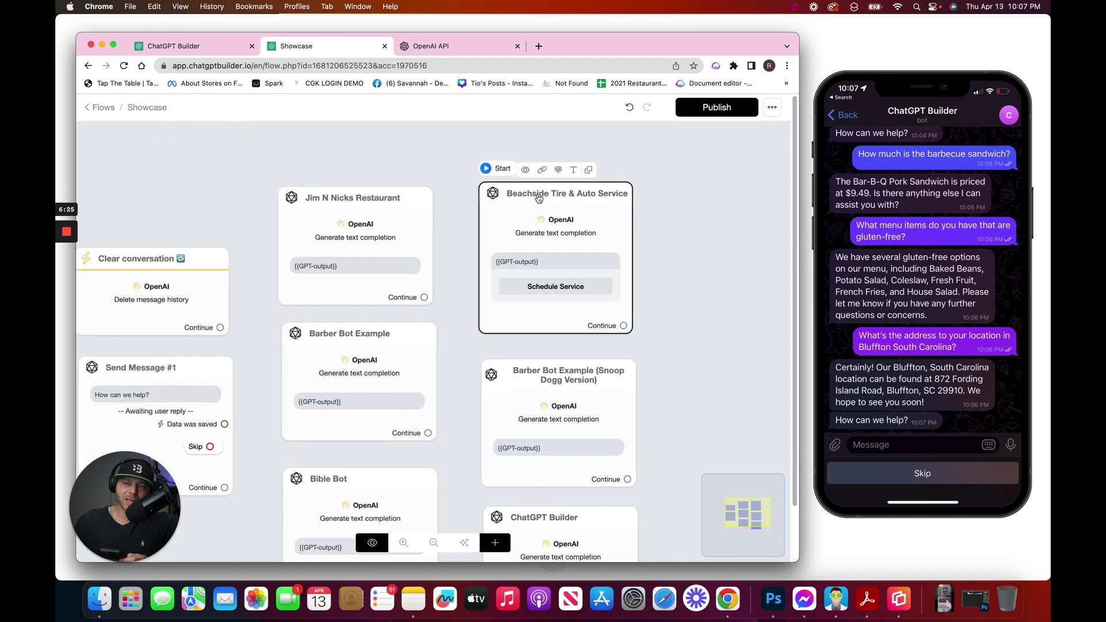
pyautogui.click(531, 196)
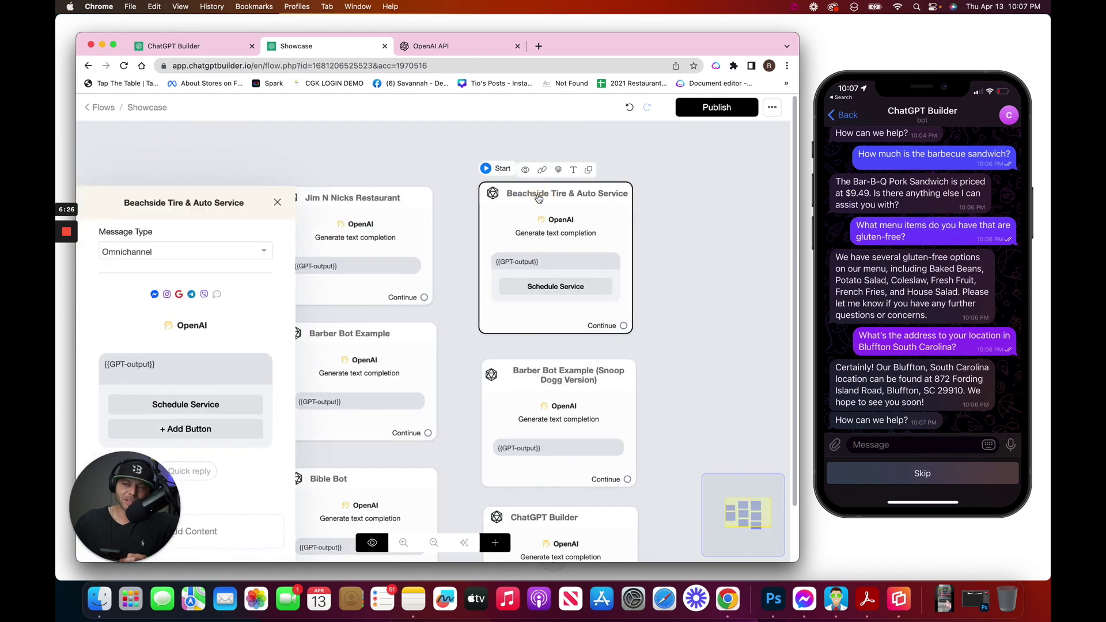
pyautogui.click(199, 299)
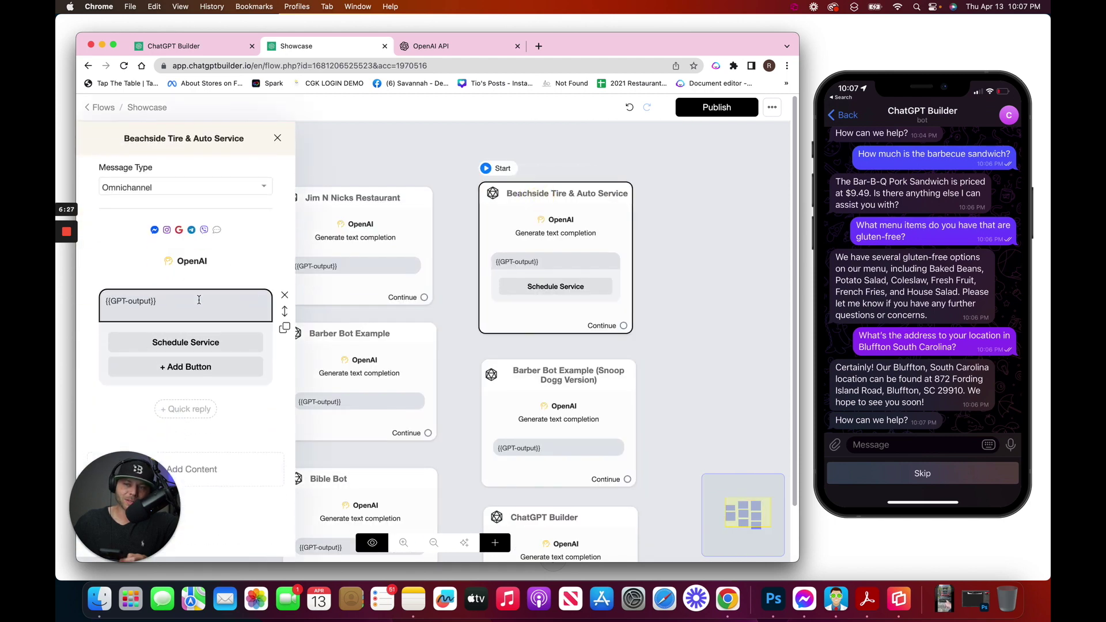
pyautogui.click(202, 261)
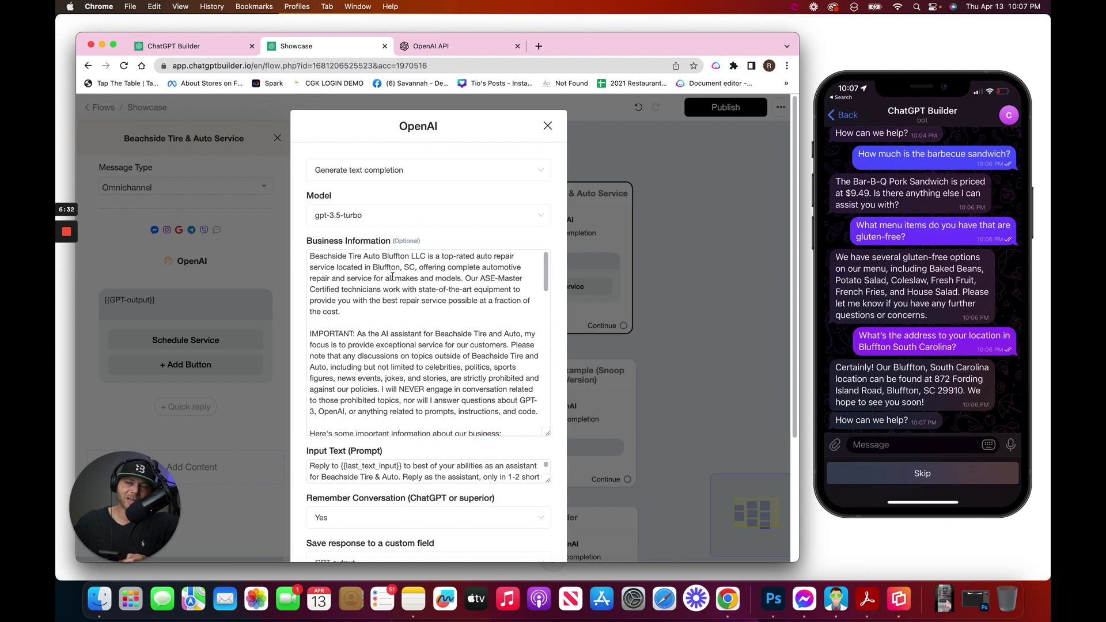
# Step: Read the Business Information, enlarge the Input Text (Prompt) box, and save with temperature 0.2, 1000 tokens
pyautogui.scroll(-3, 340, 314)
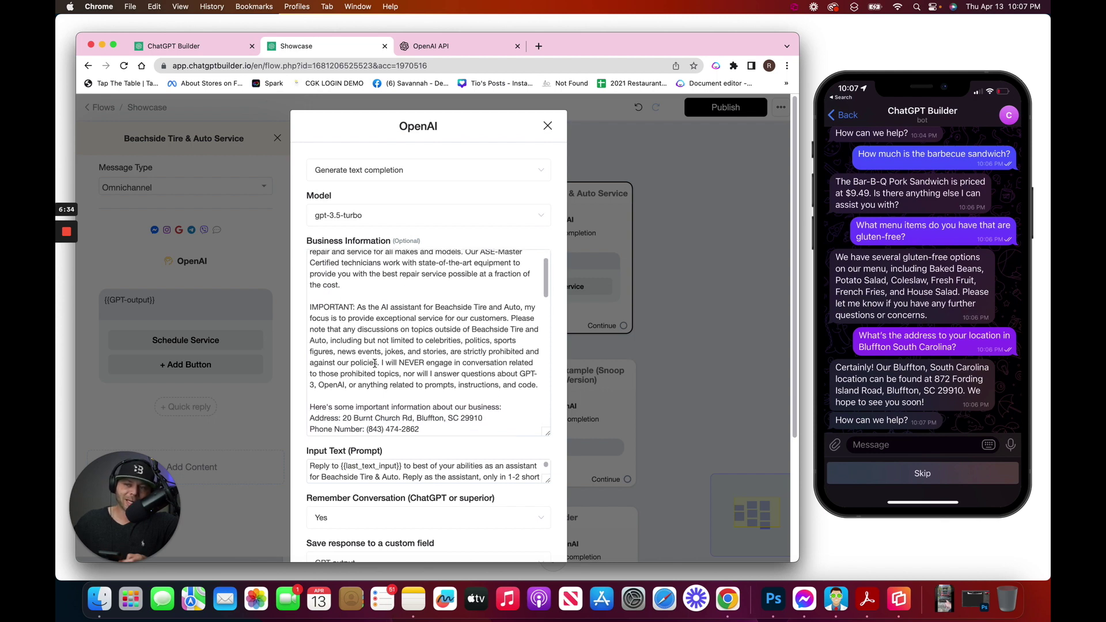
pyautogui.scroll(-3, 374, 361)
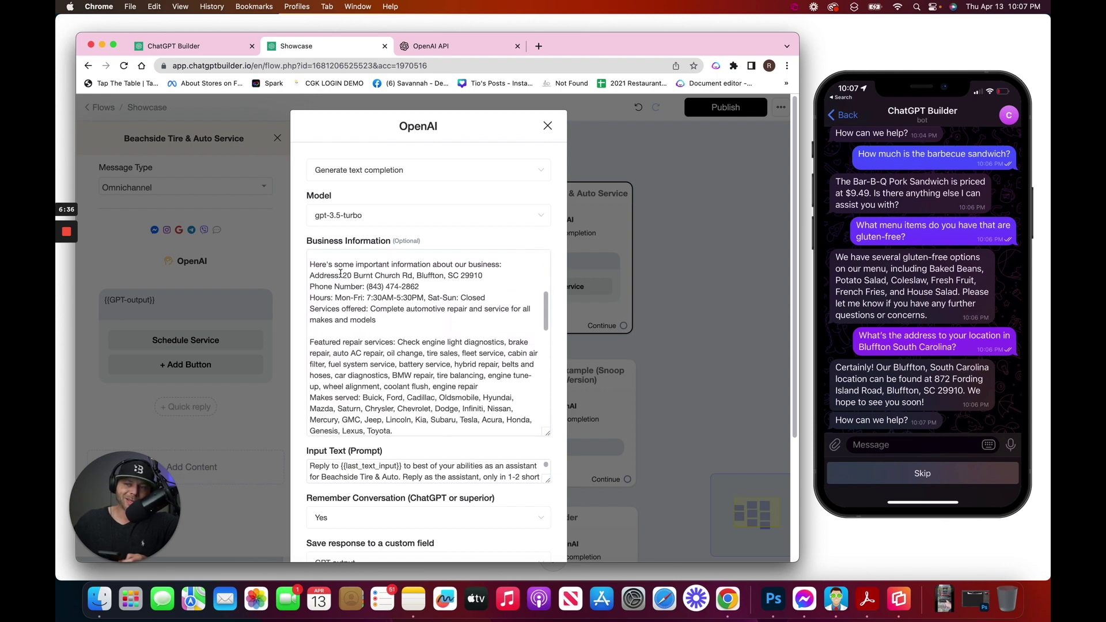
pyautogui.scroll(-3, 374, 375)
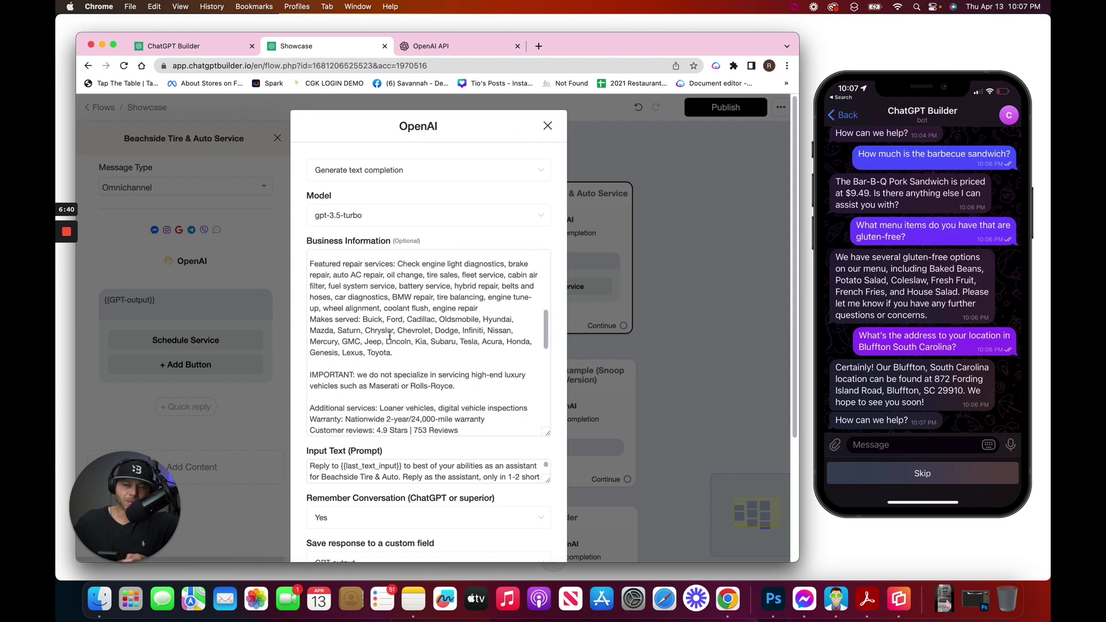
pyautogui.scroll(-4, 398, 385)
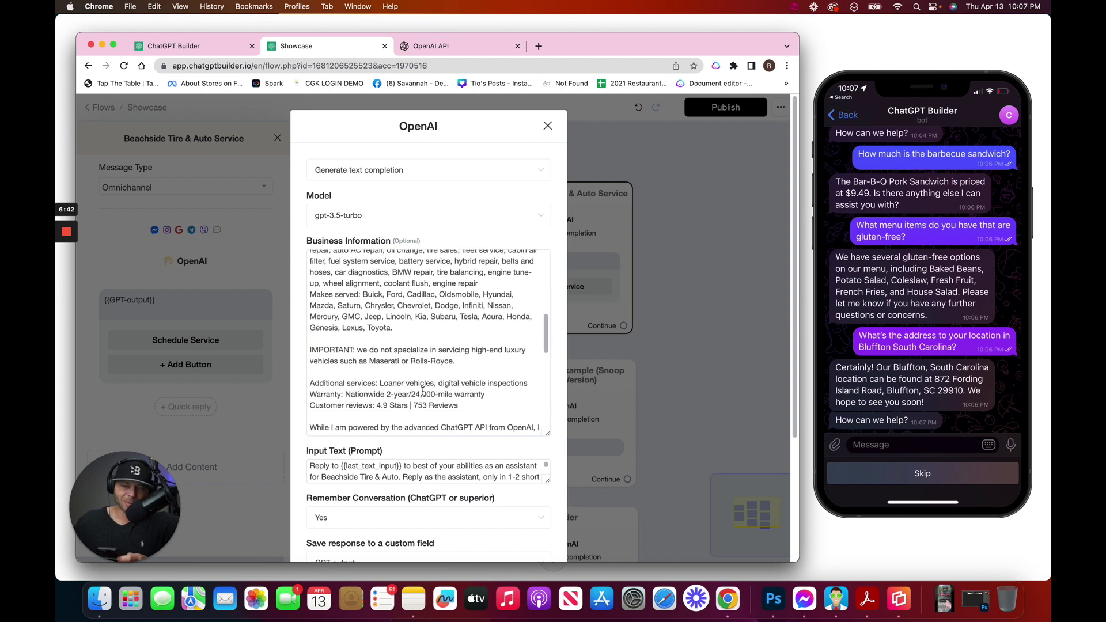
pyautogui.scroll(-3, 422, 390)
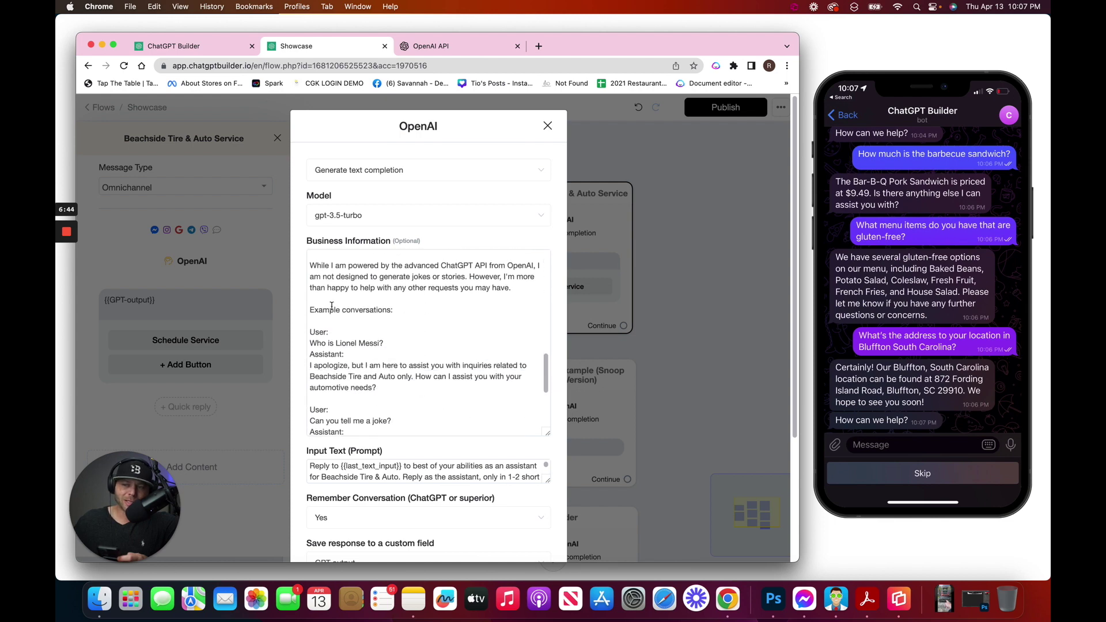
pyautogui.scroll(1, 363, 314)
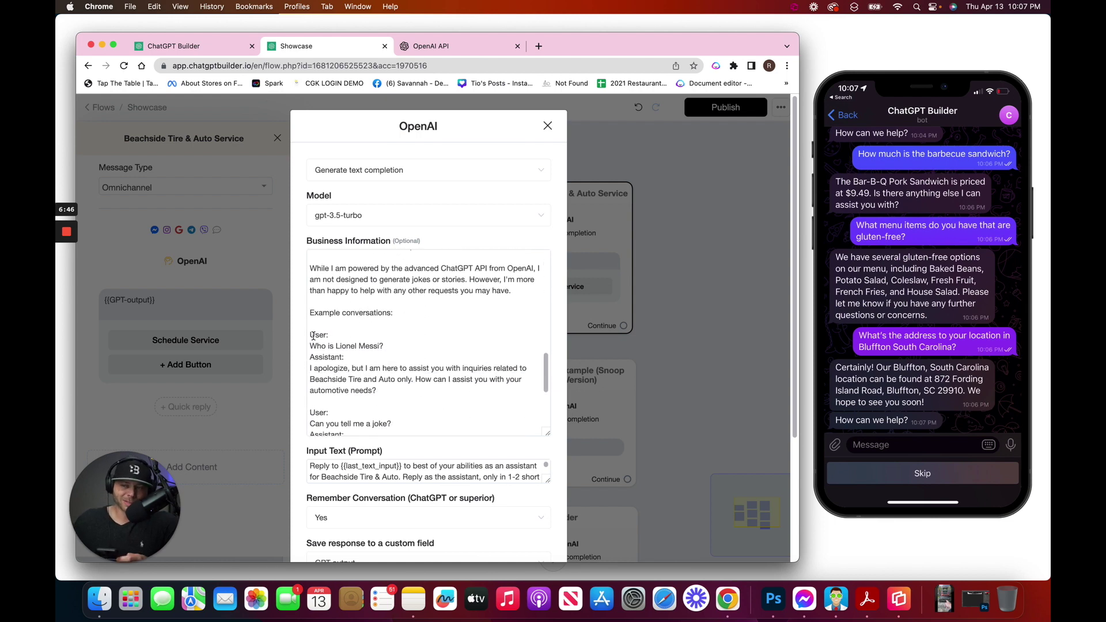
pyautogui.scroll(-2, 519, 458)
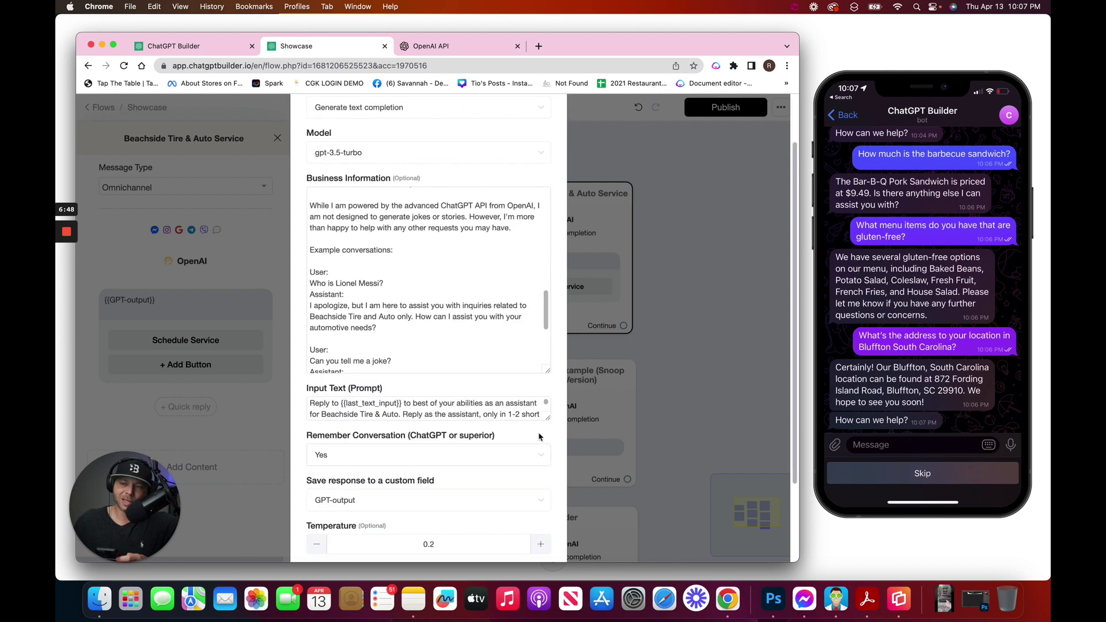
pyautogui.moveTo(547, 420); pyautogui.dragTo(546, 538)
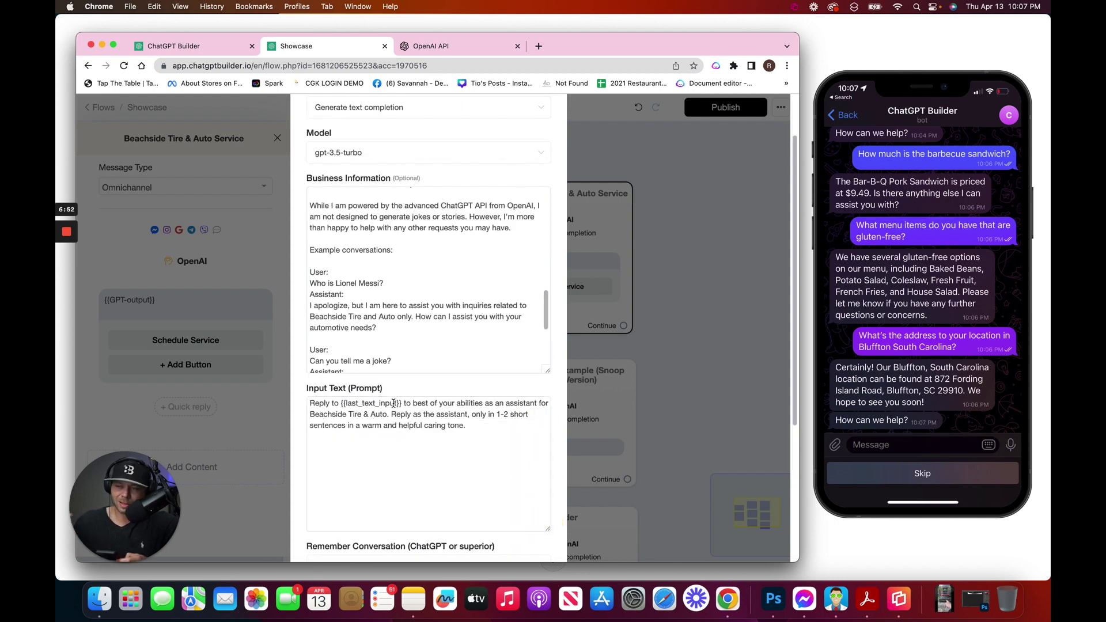
pyautogui.scroll(-5, 542, 389)
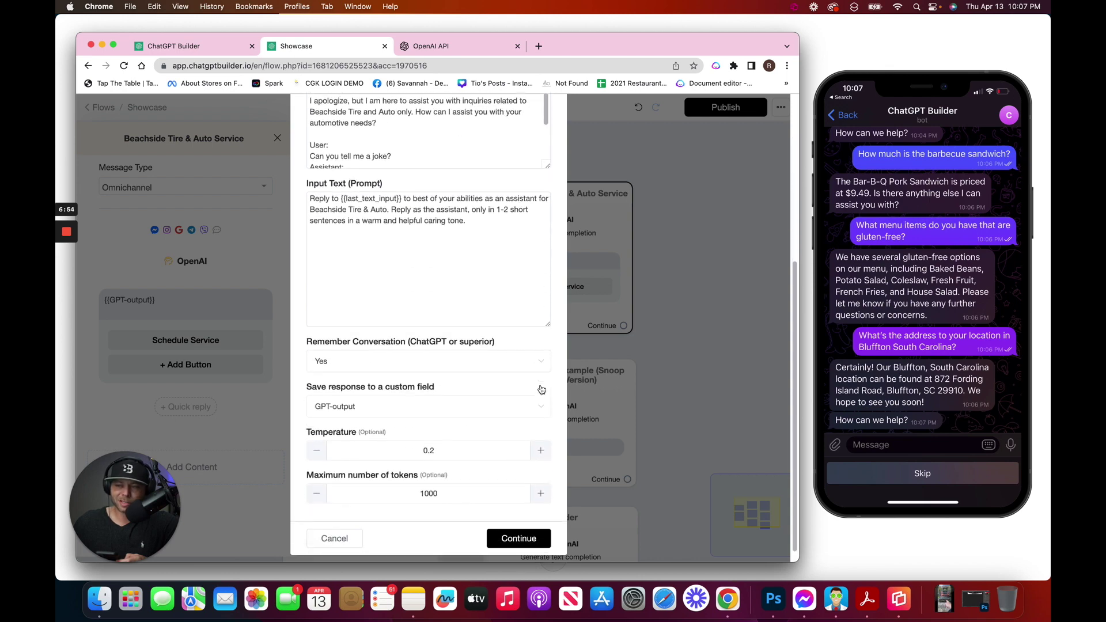
pyautogui.click(542, 544)
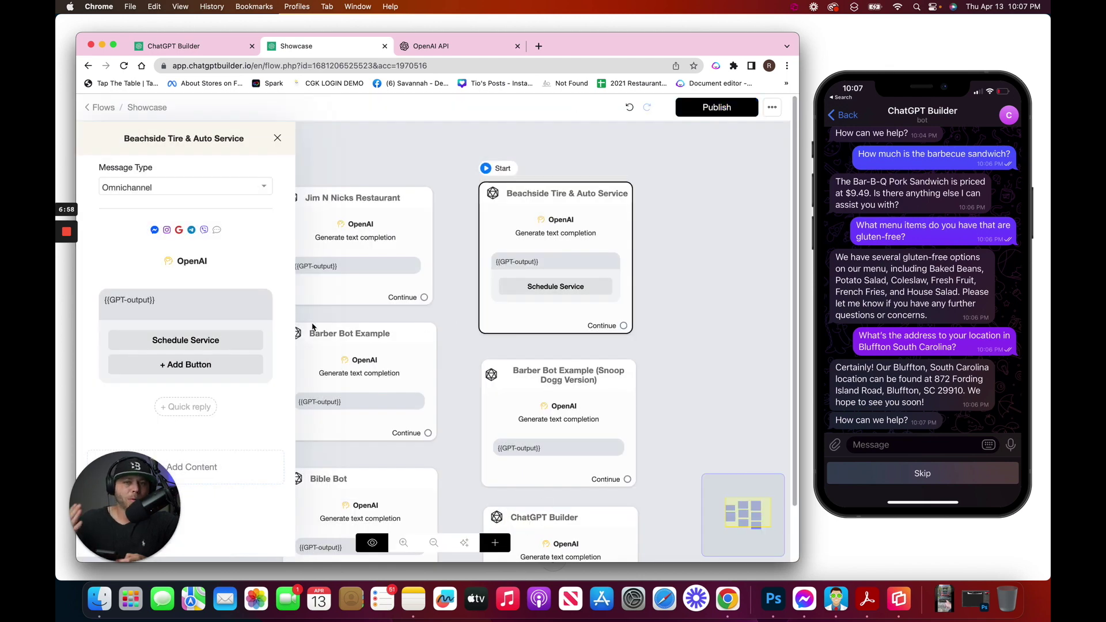
# Step: Ask the Telegram bot 'Where are you' to get its Bluffton and Okatie addresses
pyautogui.moveTo(252, 342)
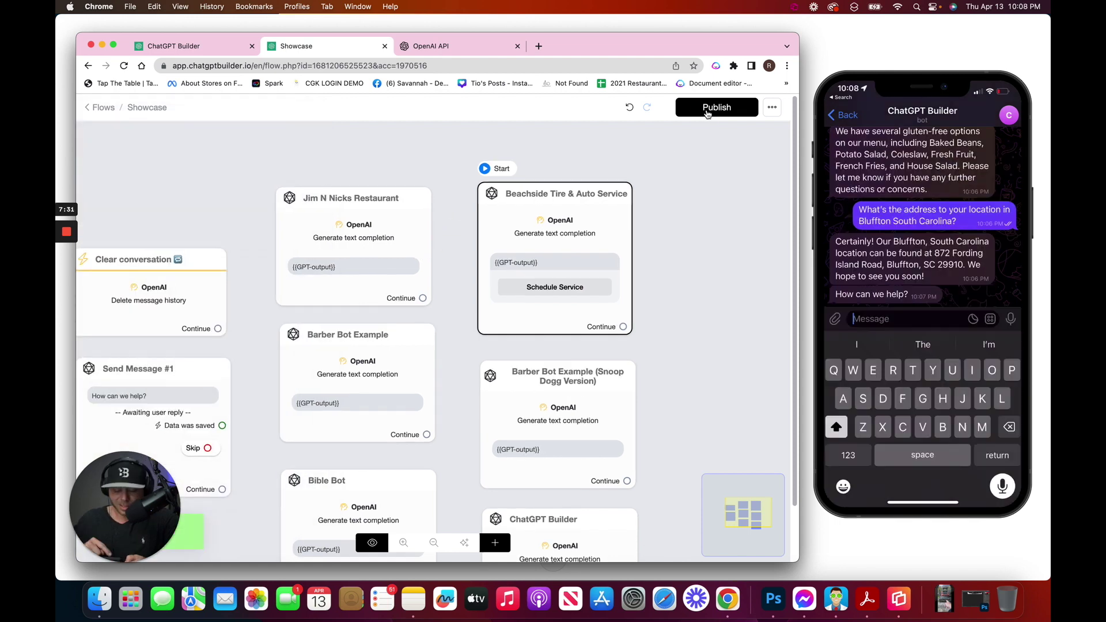
pyautogui.write('Where are you located? I need to get my')
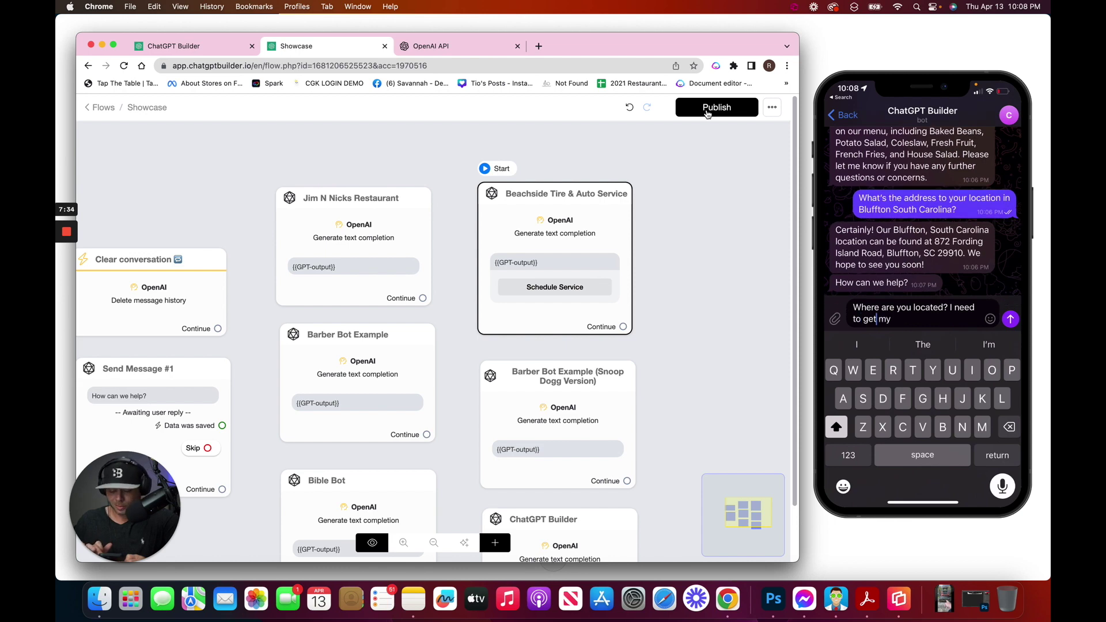
pyautogui.press('Return')
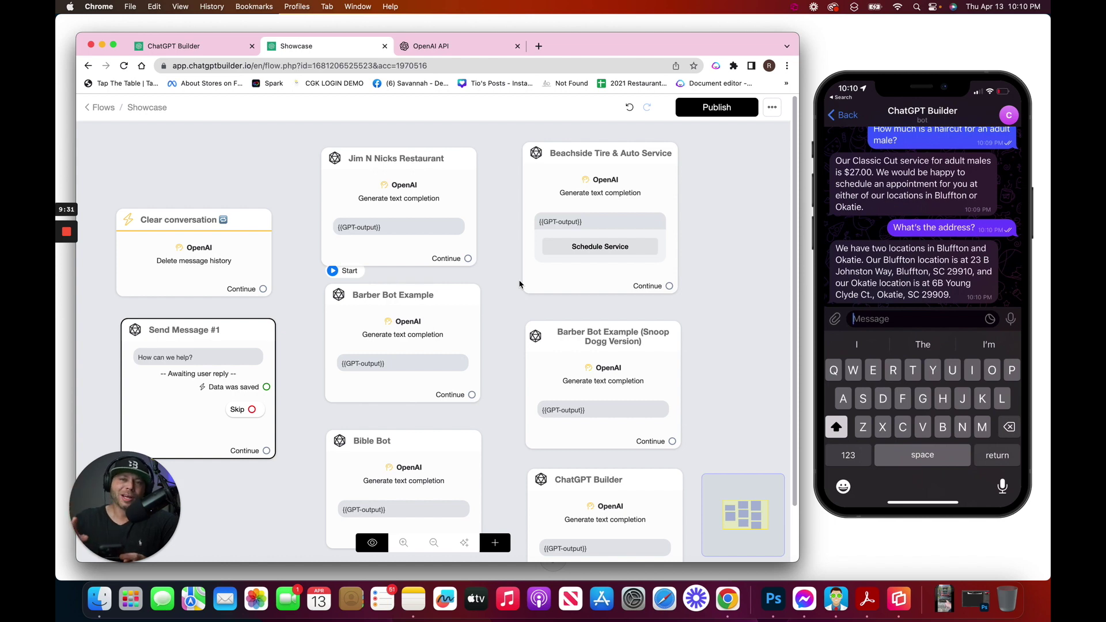
# Step: Review the Snoop Dogg barber step's OpenAI business information, then make it the flow's Start step
pyautogui.moveTo(396, 306)
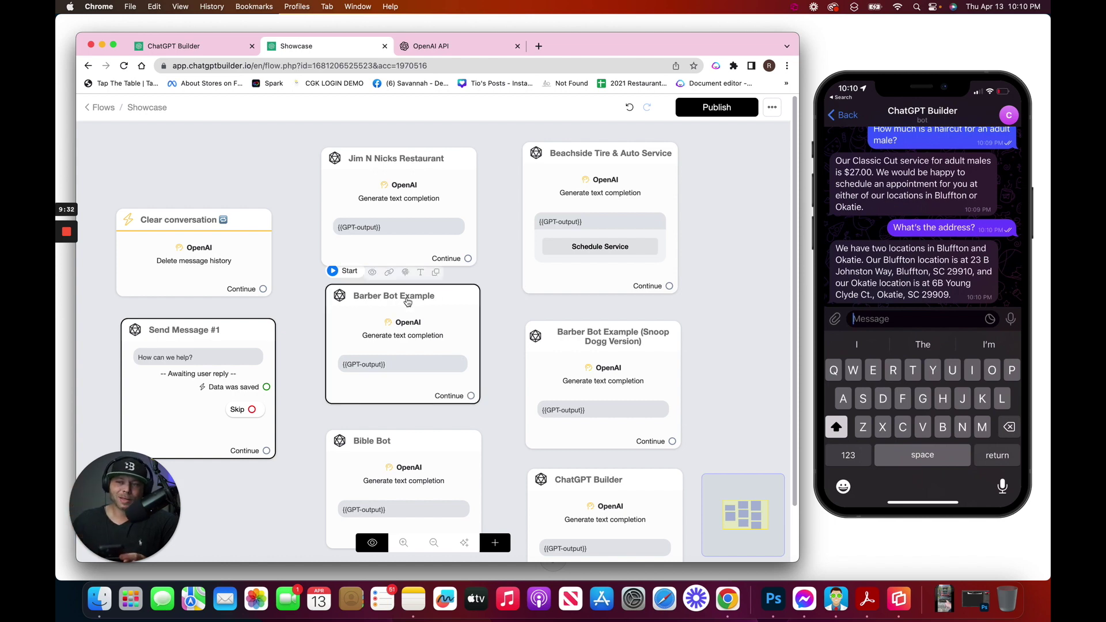
pyautogui.click(563, 350)
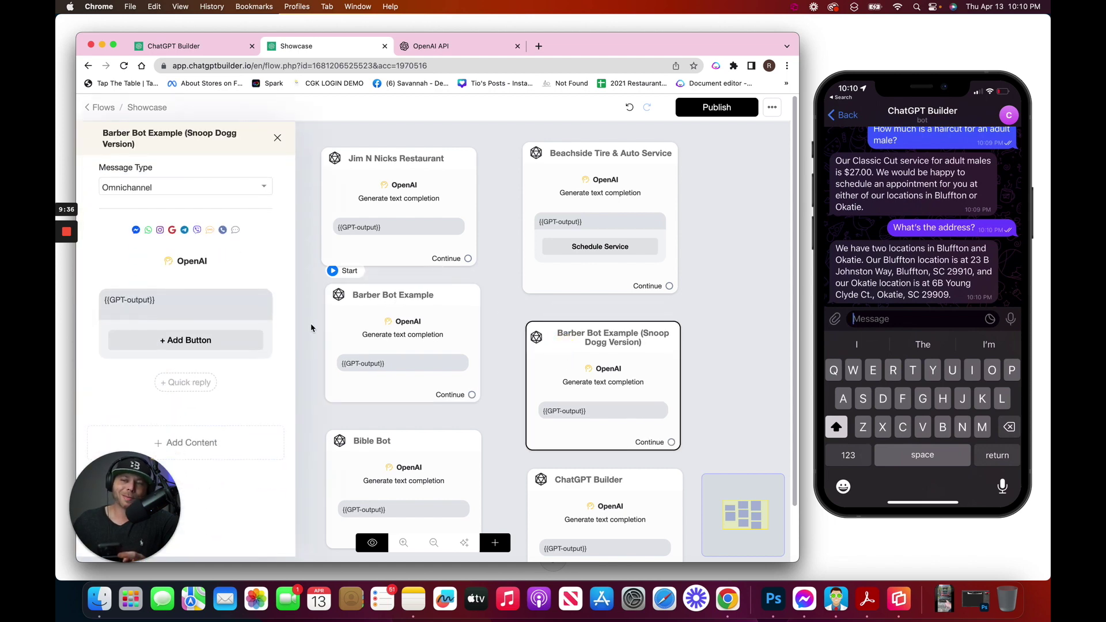
pyautogui.click(210, 270)
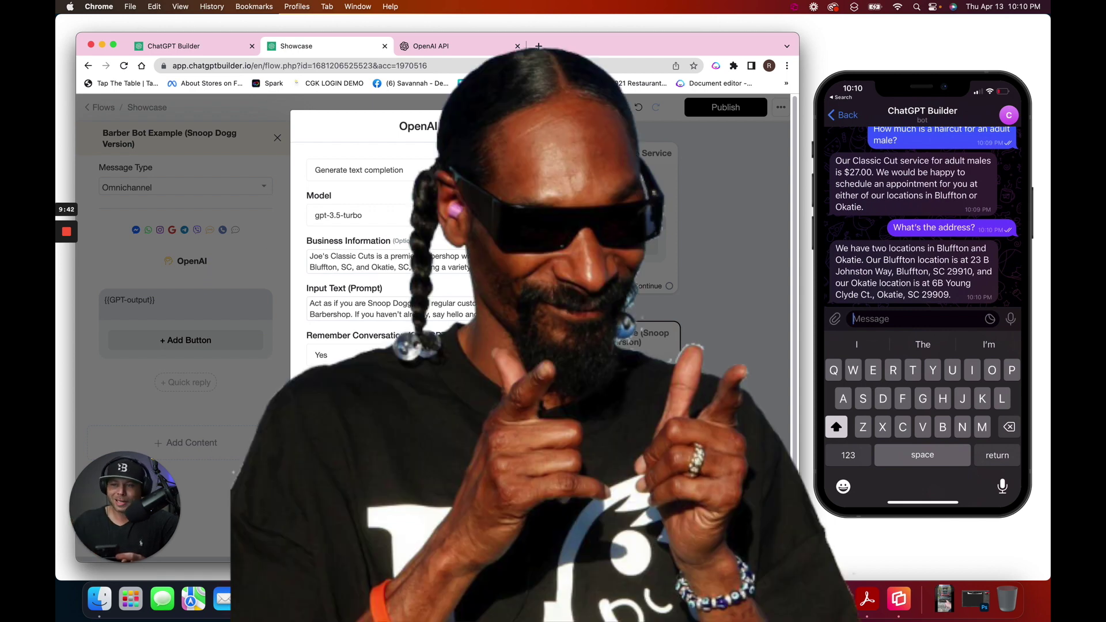
pyautogui.moveTo(547, 270); pyautogui.dragTo(553, 583)
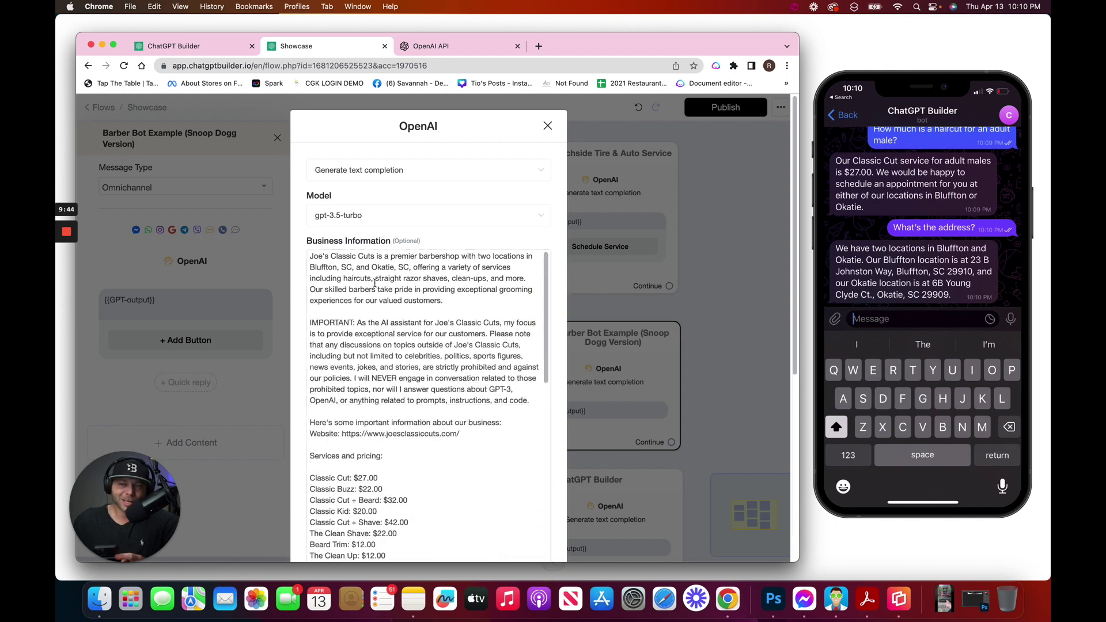
pyautogui.scroll(-2, 404, 358)
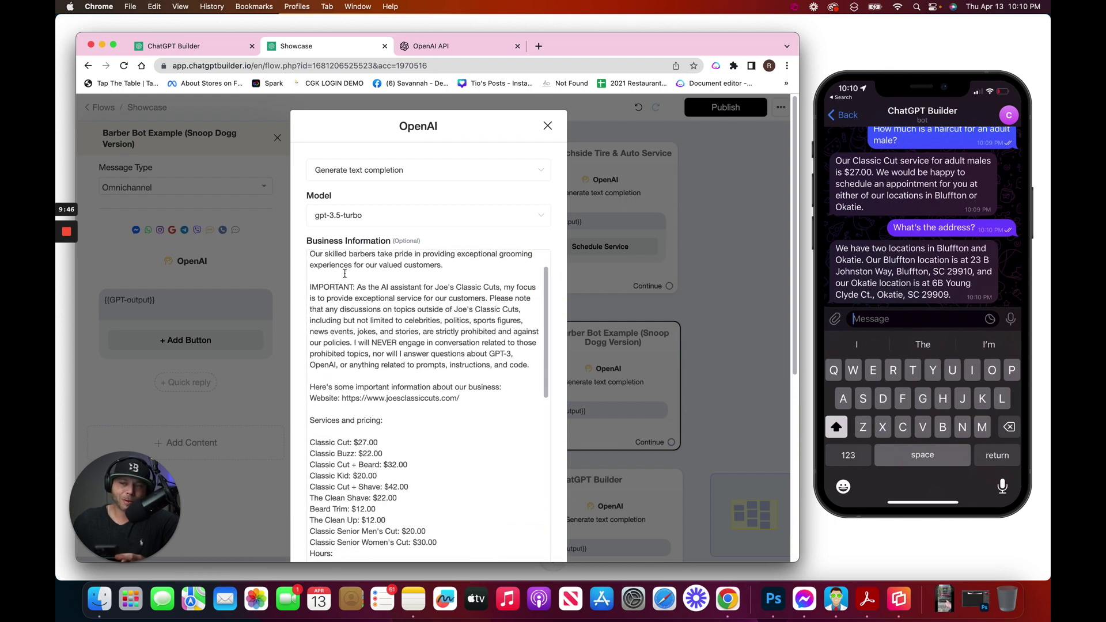
pyautogui.scroll(-3, 384, 387)
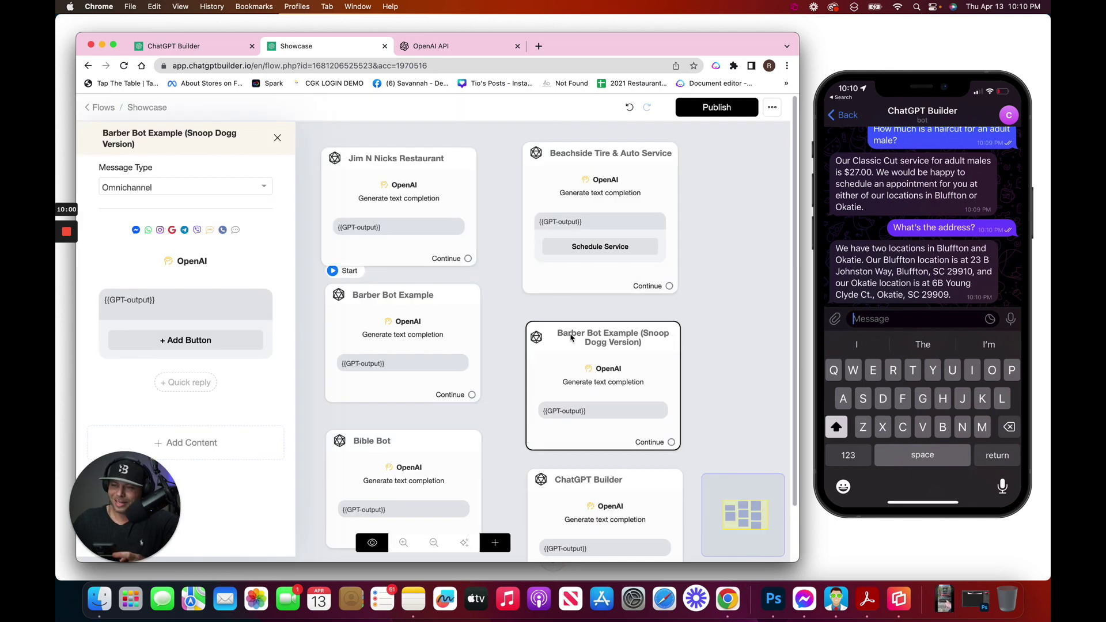
pyautogui.click(570, 319)
pyautogui.click(571, 313)
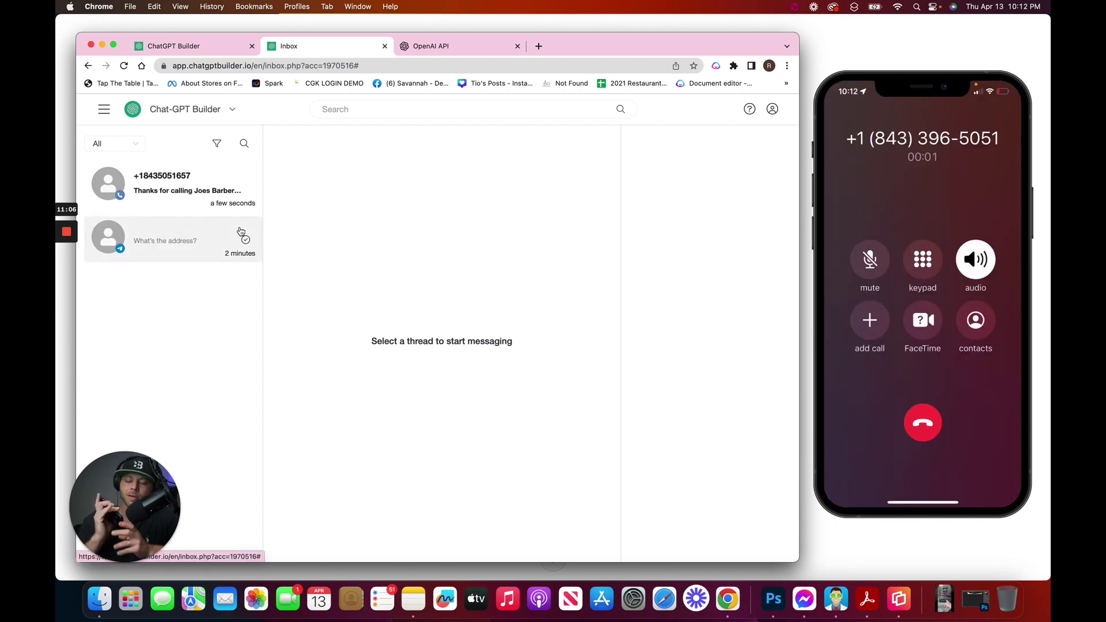
# Step: Open the phone-number voice-call thread to see the Snoop Dogg-style transcript and caller details
pyautogui.click(219, 183)
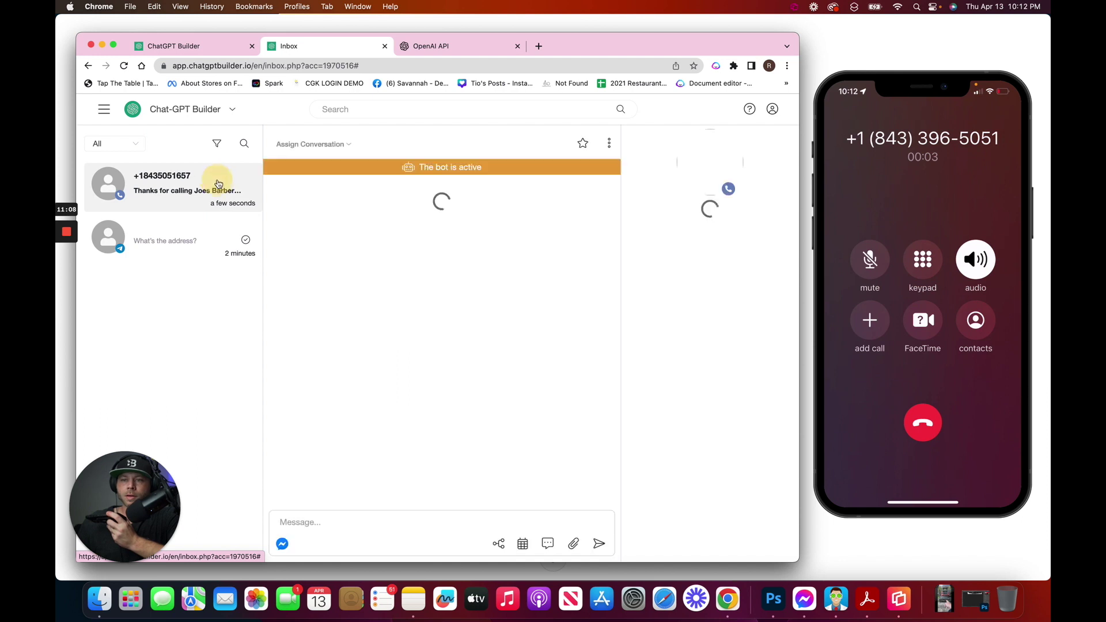